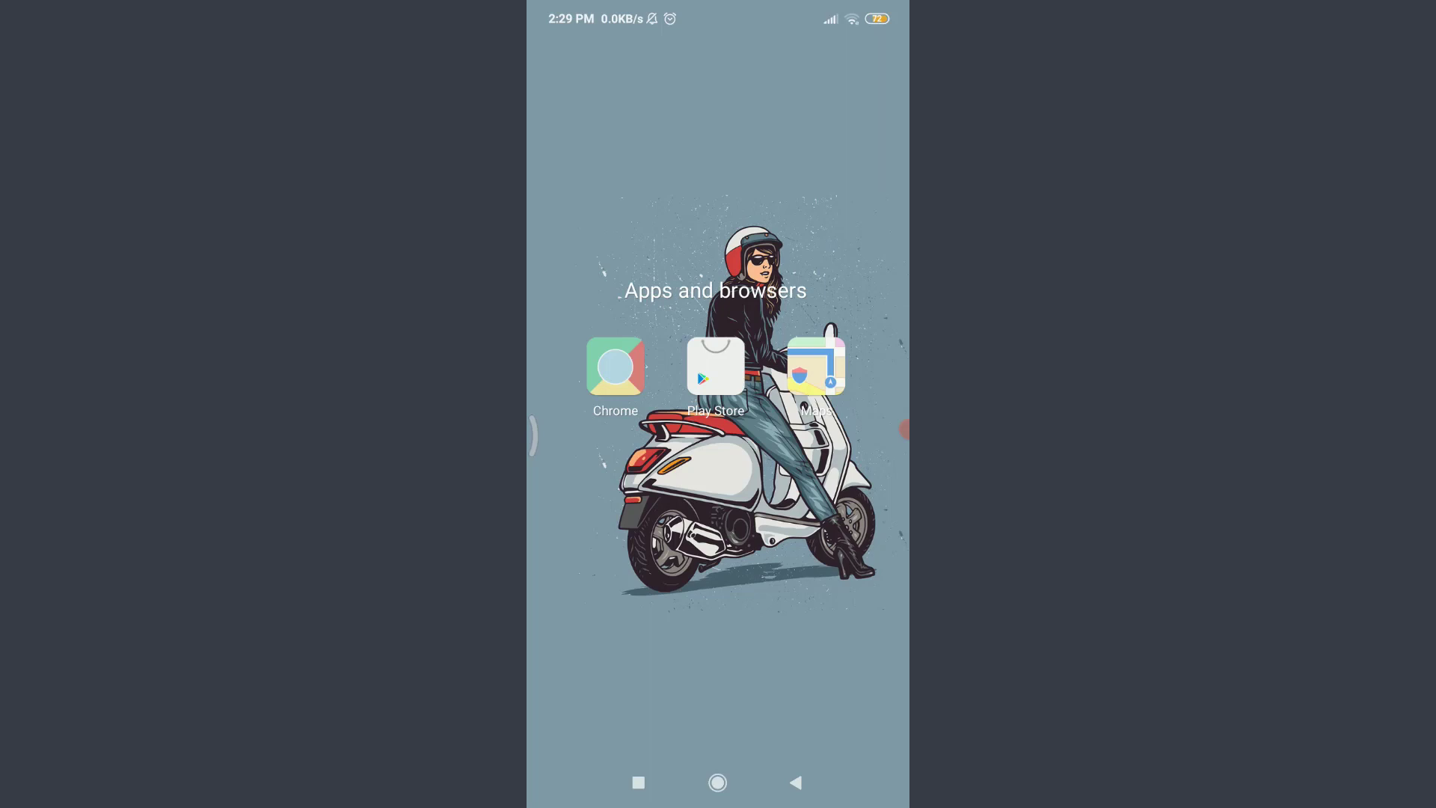
- Launch Chrome and go to coursera.org
click(615, 366)
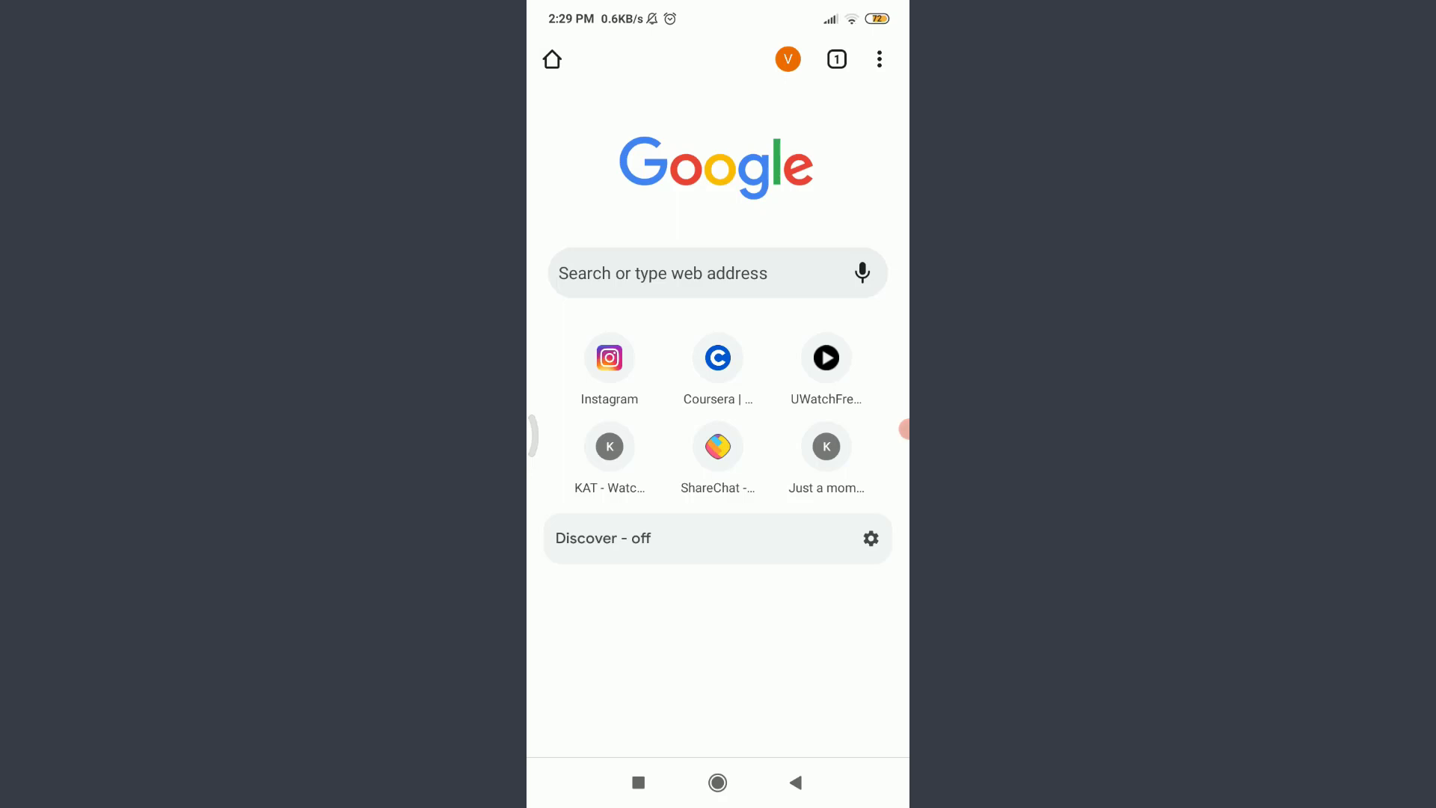
click(696, 273)
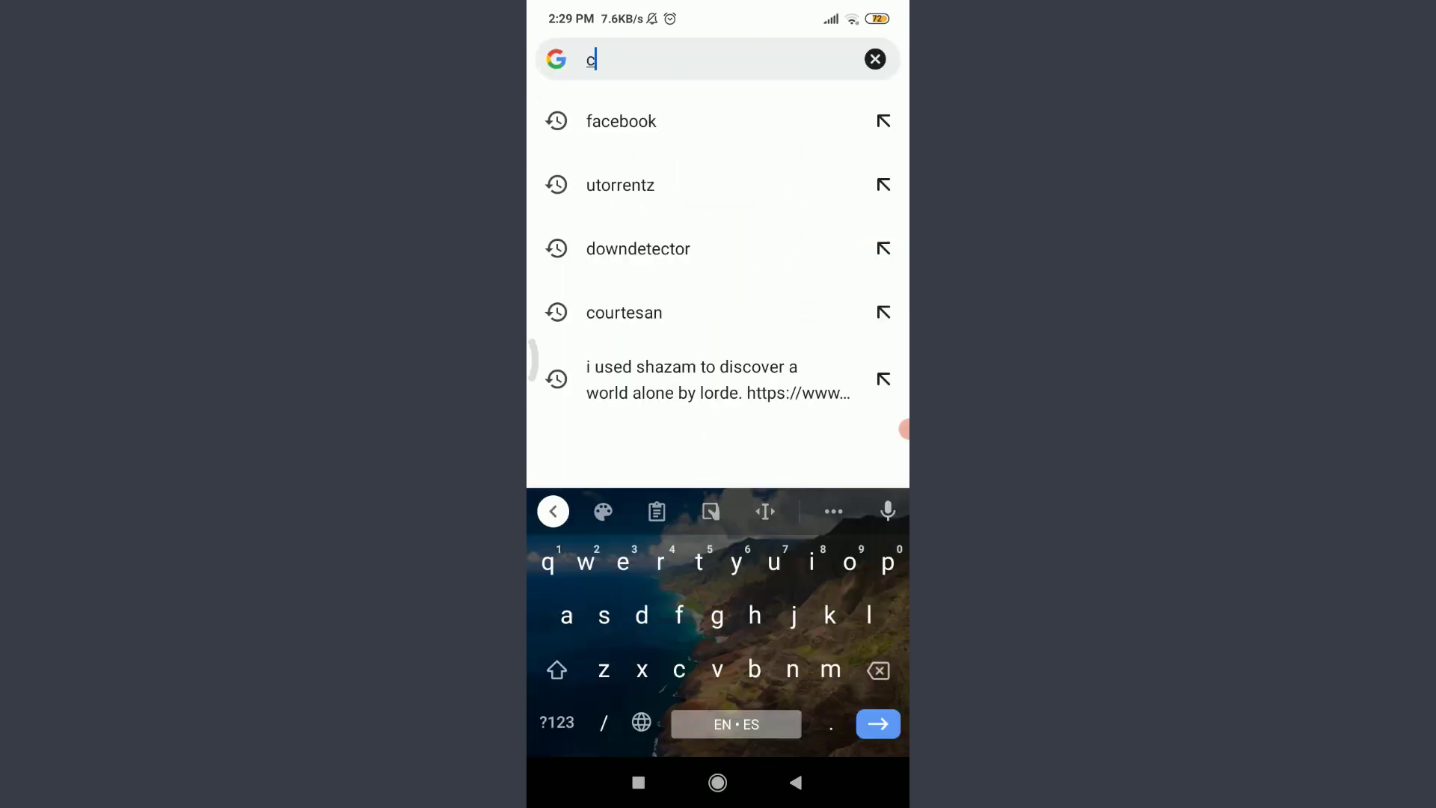
text(cpurser)
click(716, 512)
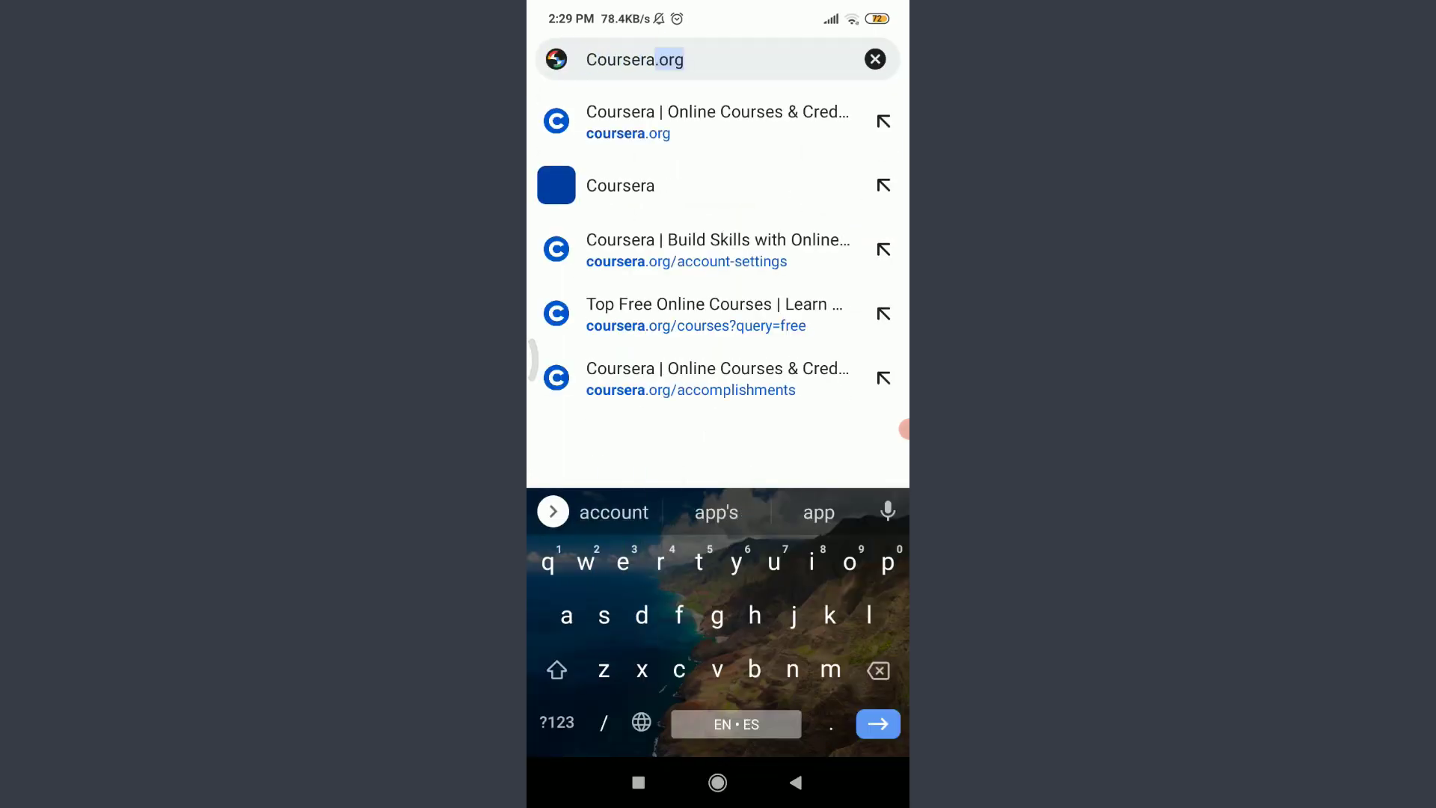
text(.org)
key(Return)
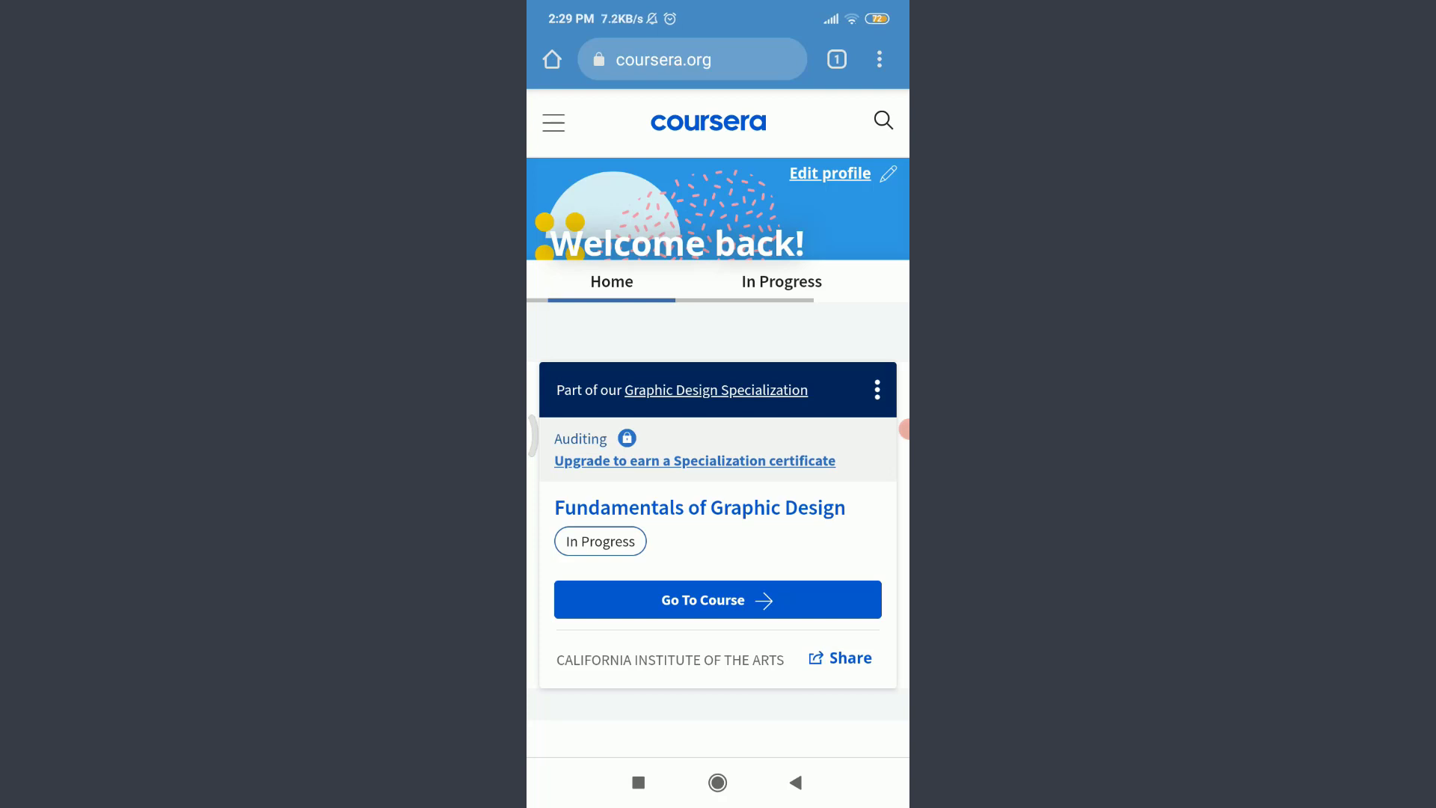
- Go from the navigation menu's Your Account options to the account settings page
click(554, 121)
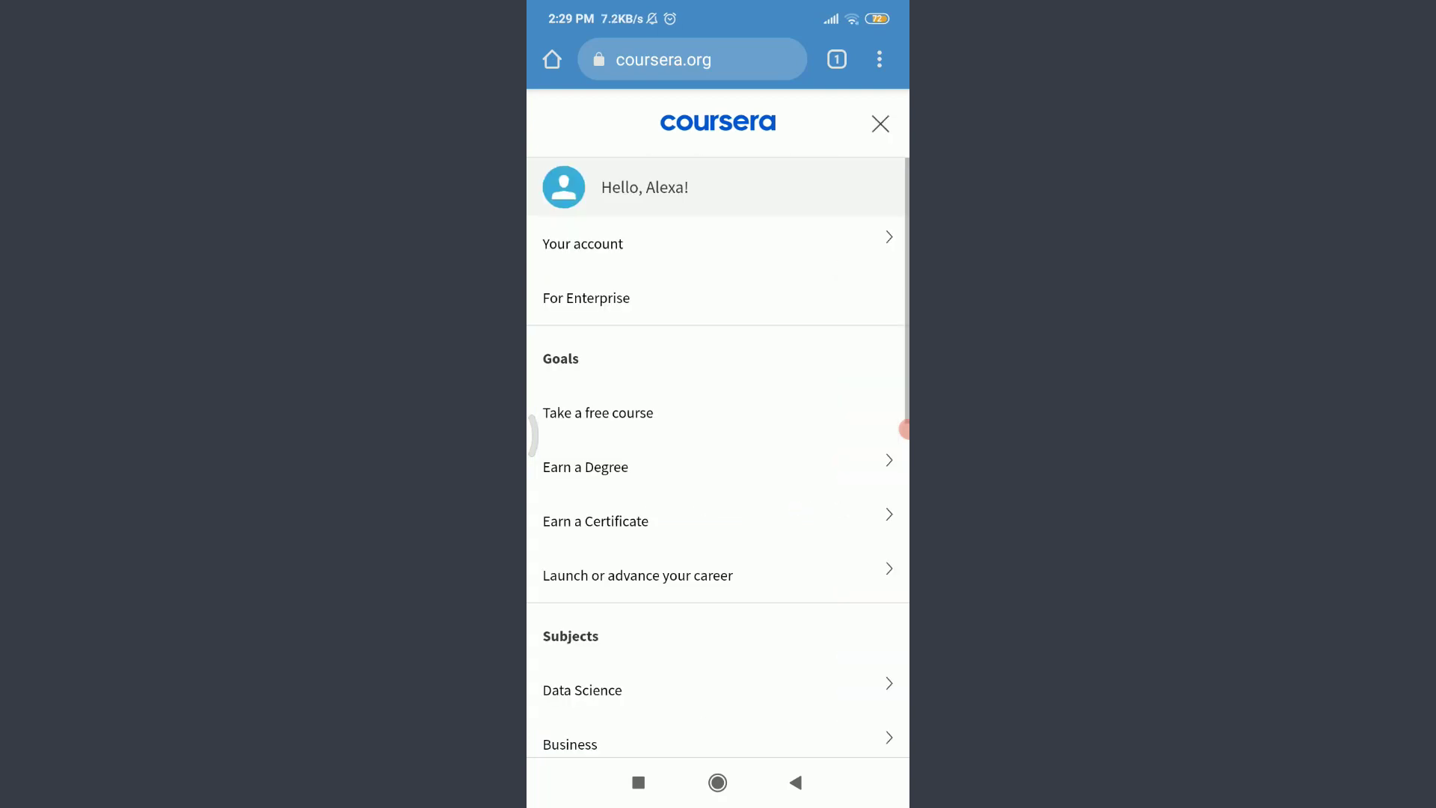
click(719, 243)
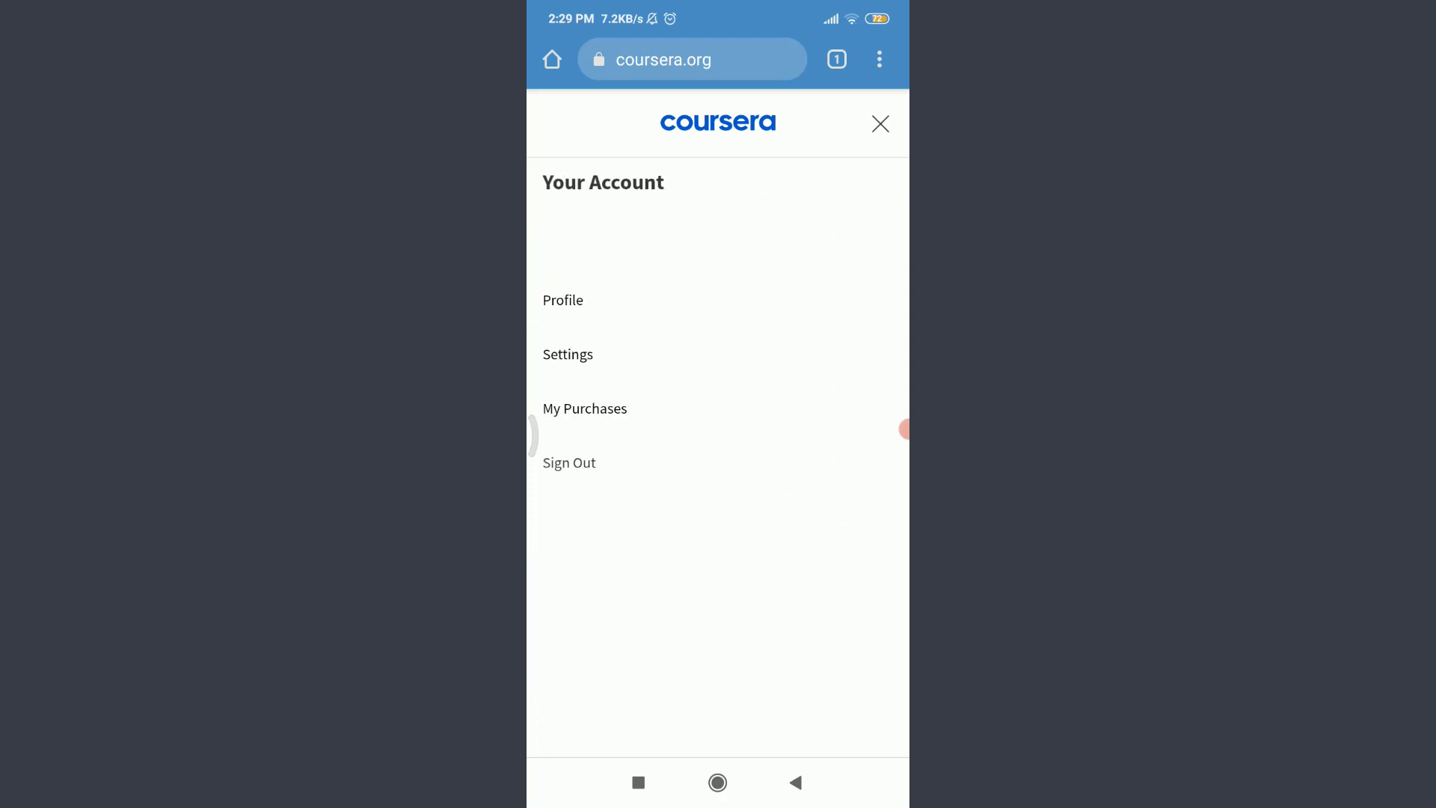
click(568, 354)
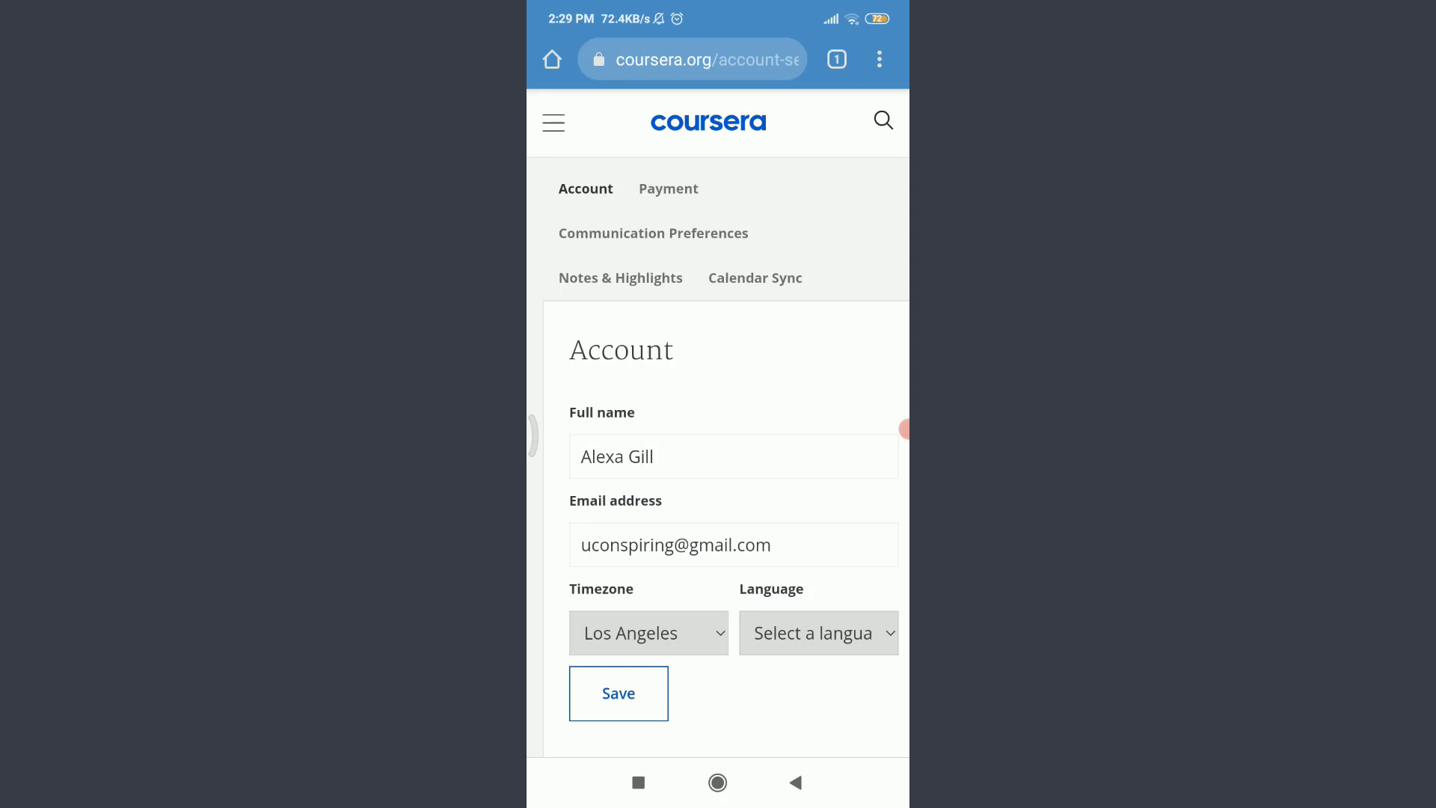
scroll(718, 449, down, 2)
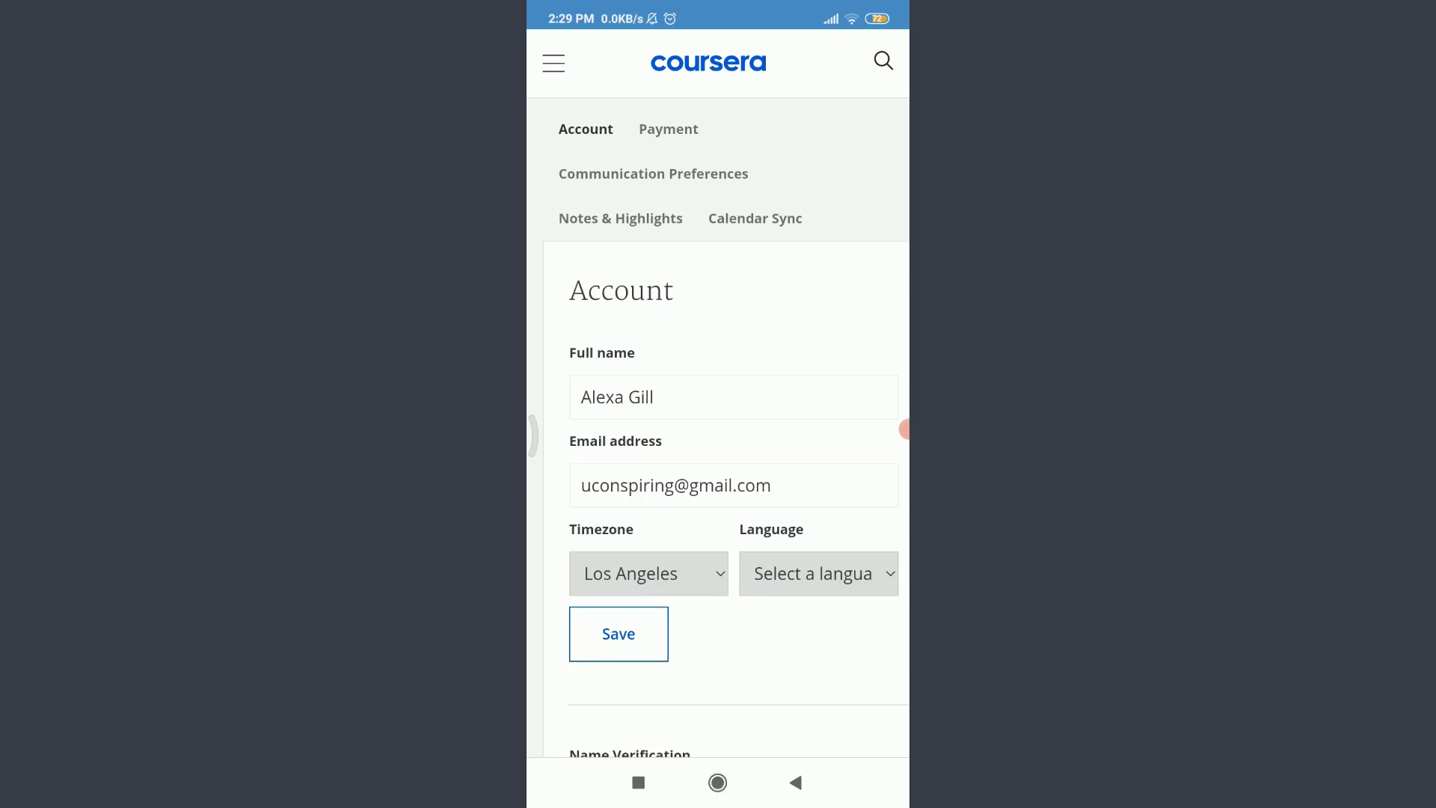
scroll(718, 449, down, 2)
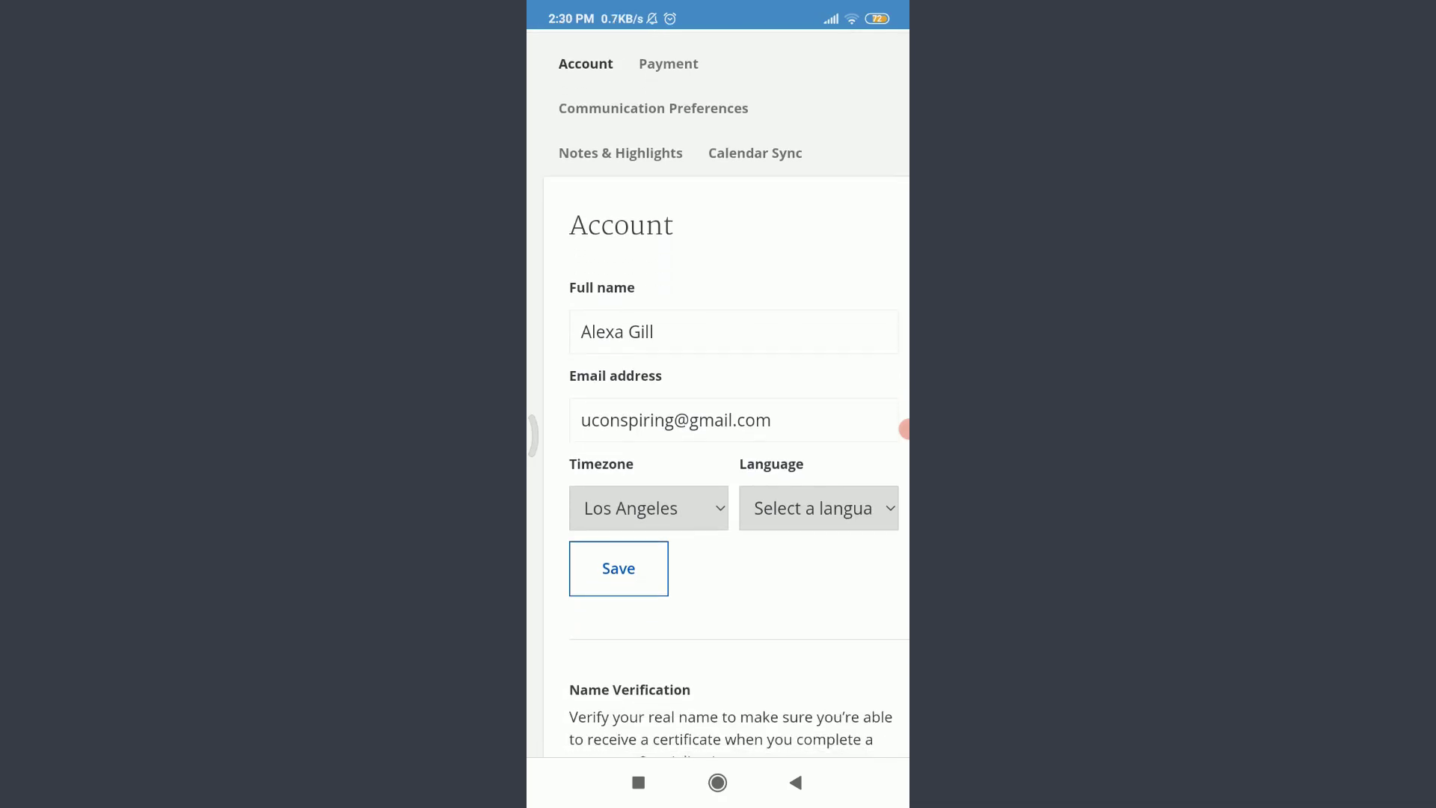
- Choose Português (Brasil) in the Language dropdown and save it
click(819, 508)
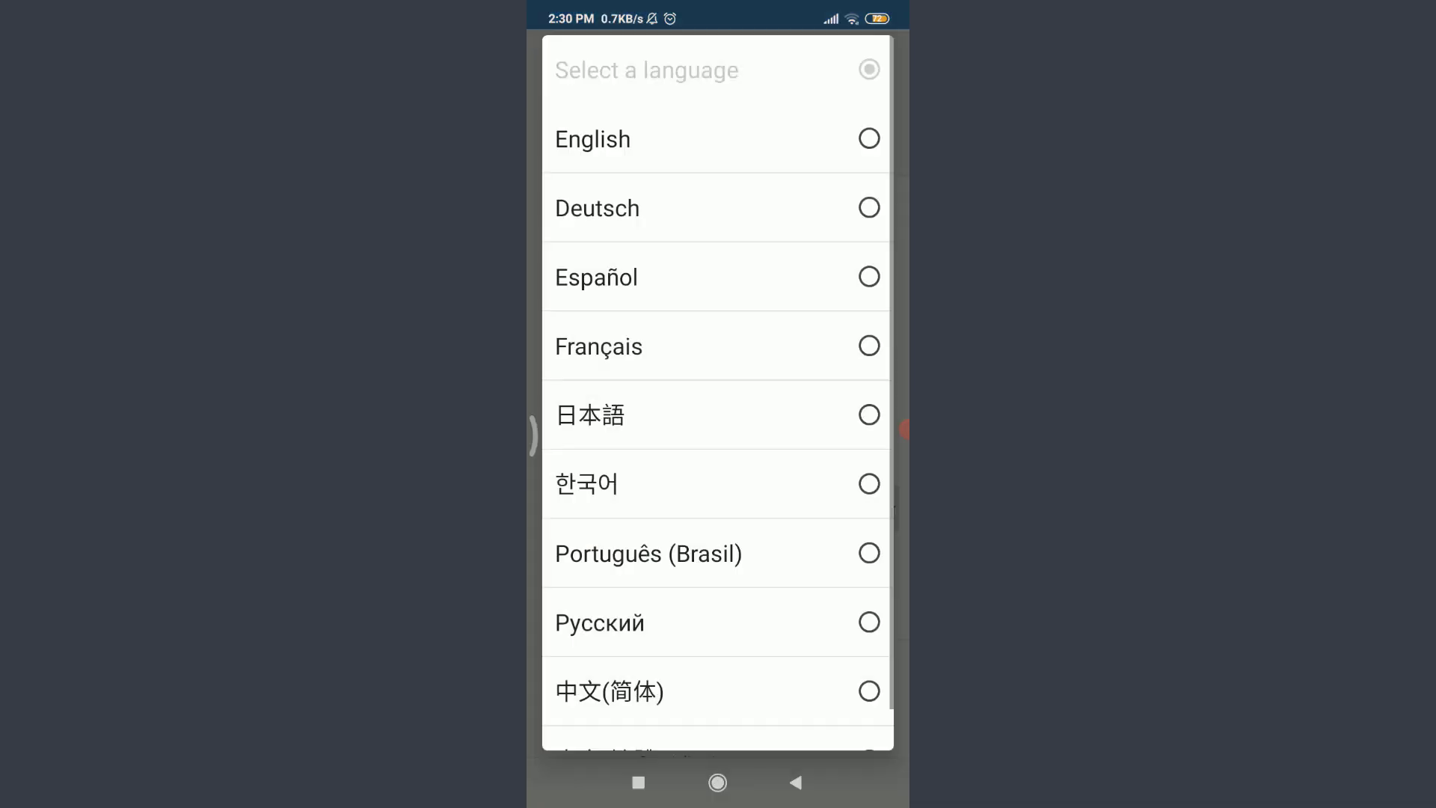
scroll(719, 392, down, 1)
scroll(718, 393, up, 1)
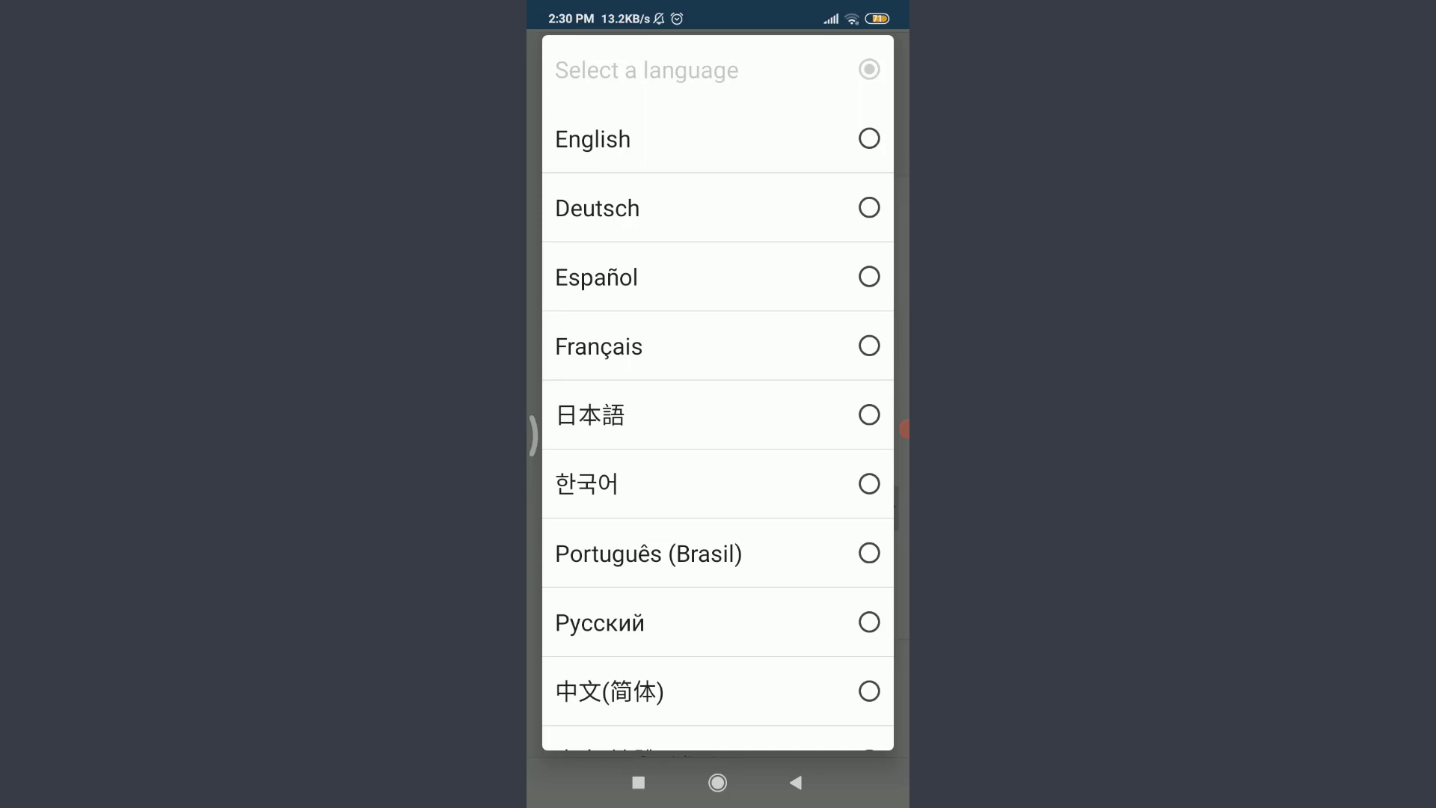
click(697, 554)
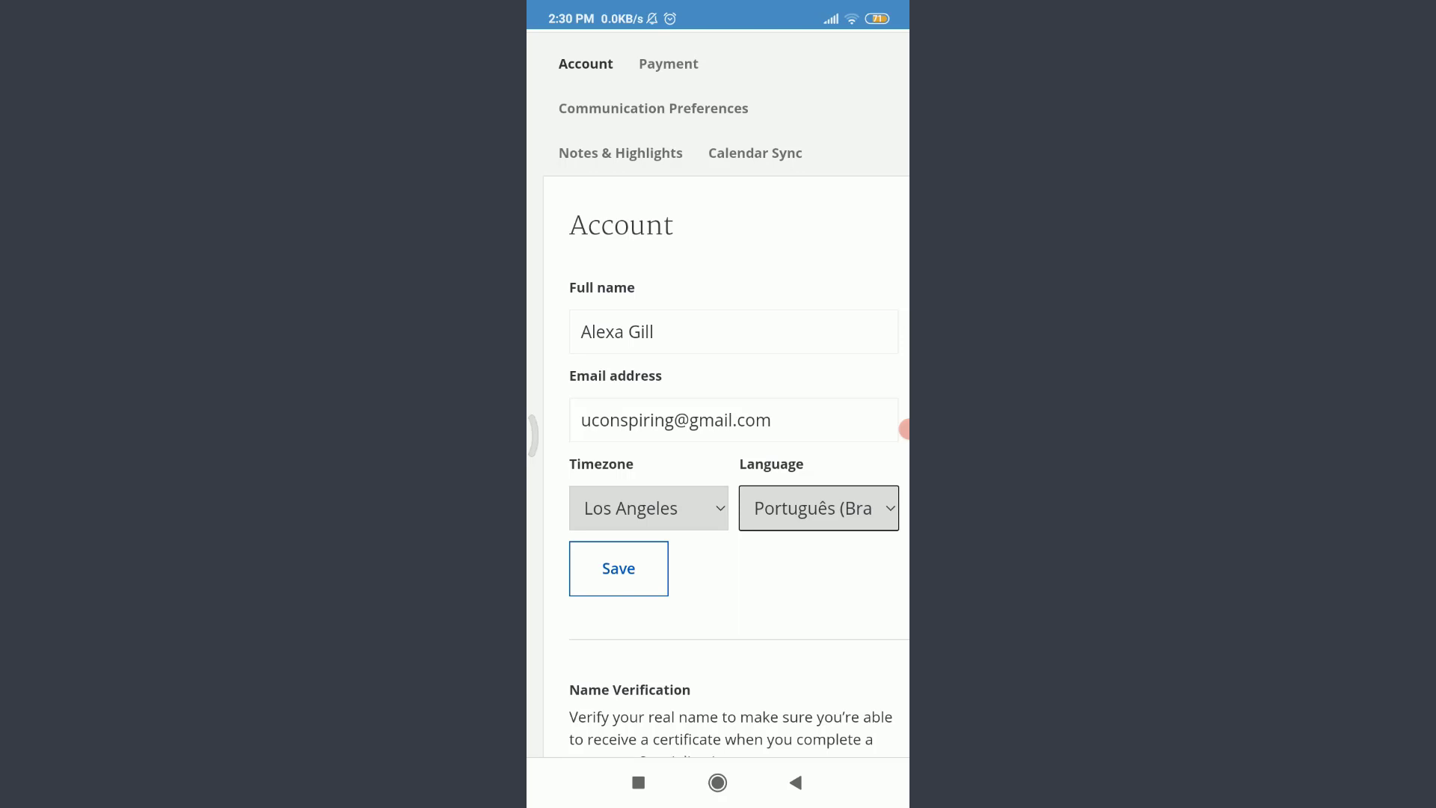
click(619, 568)
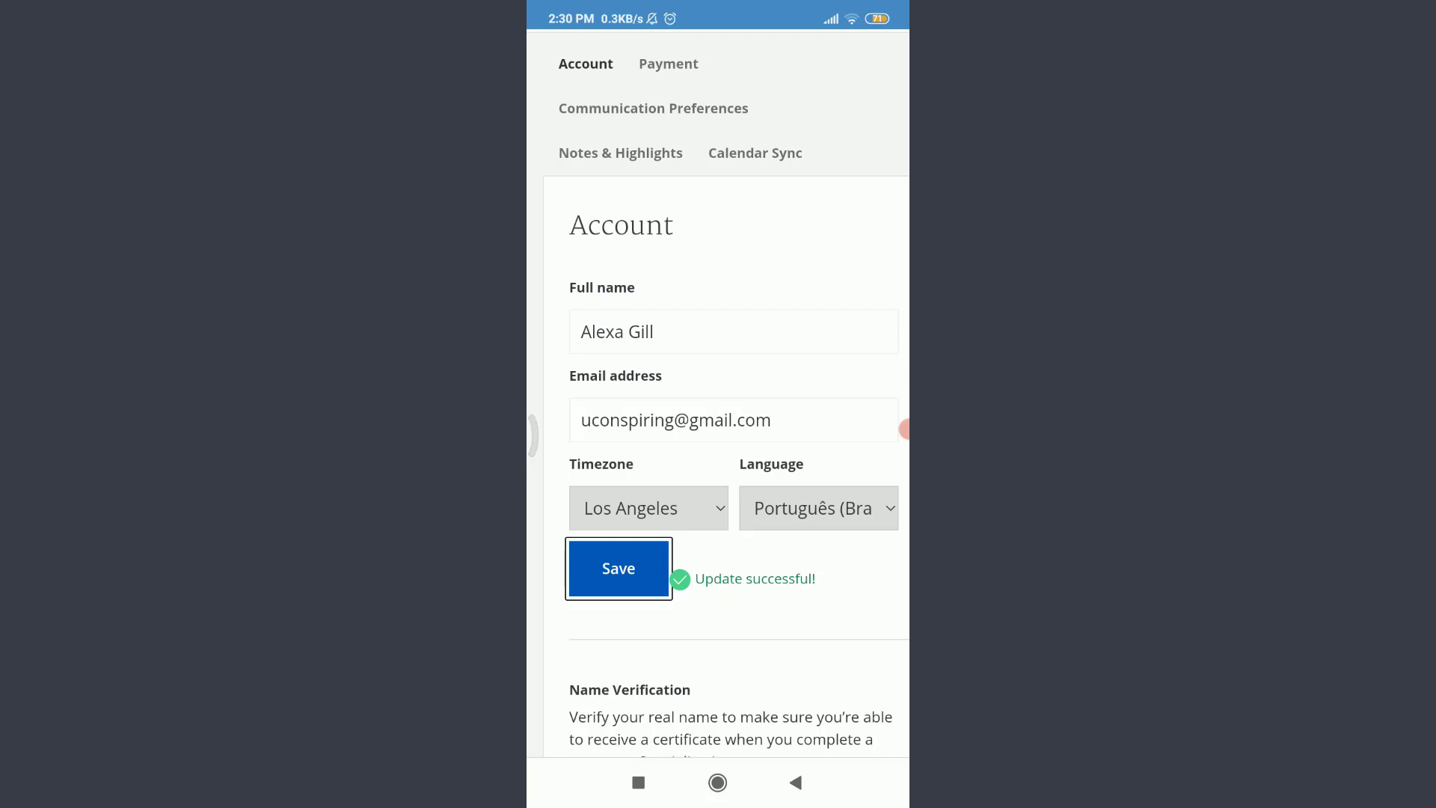
scroll(718, 450, up, 3)
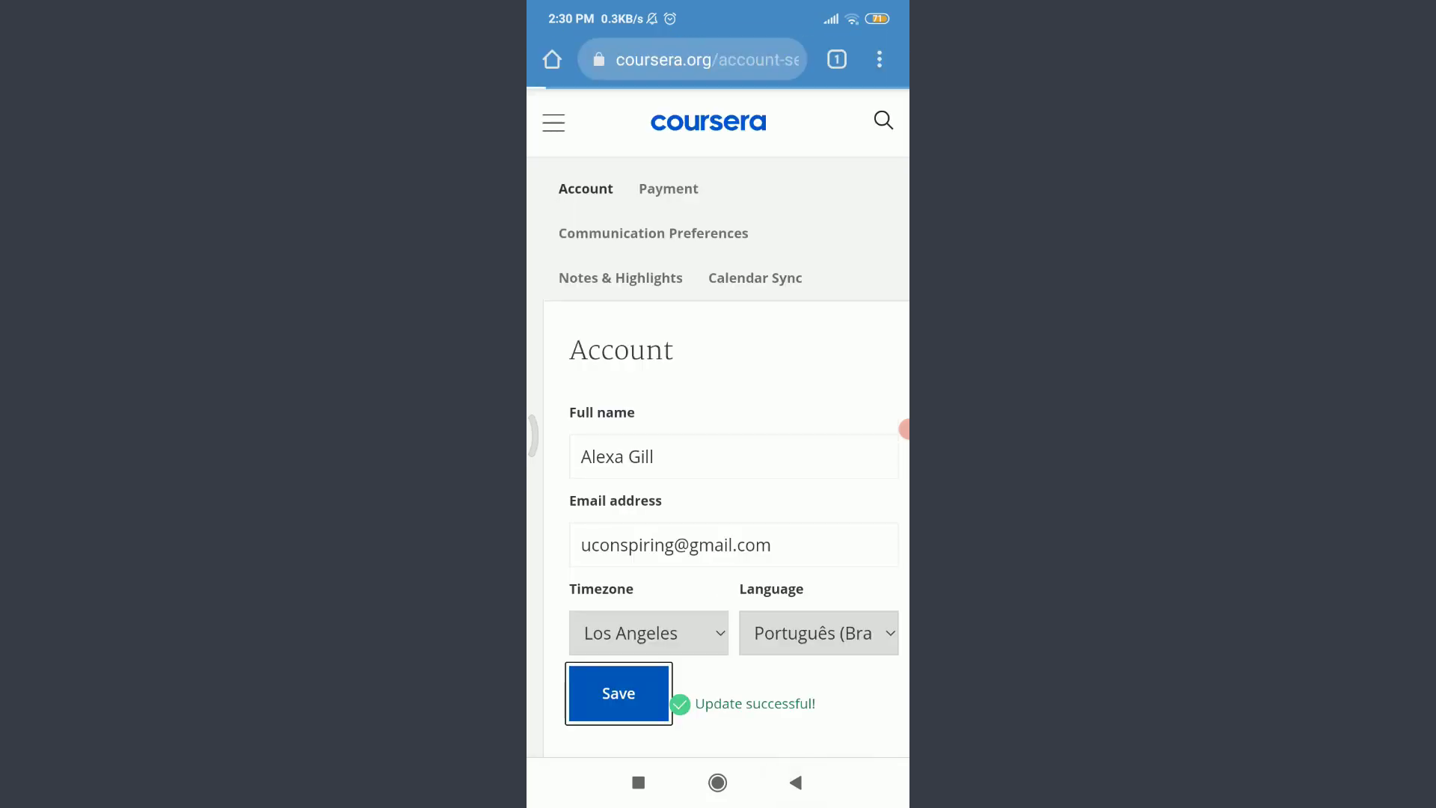
- Return to the Coursera home page to view it in Portuguese
click(709, 122)
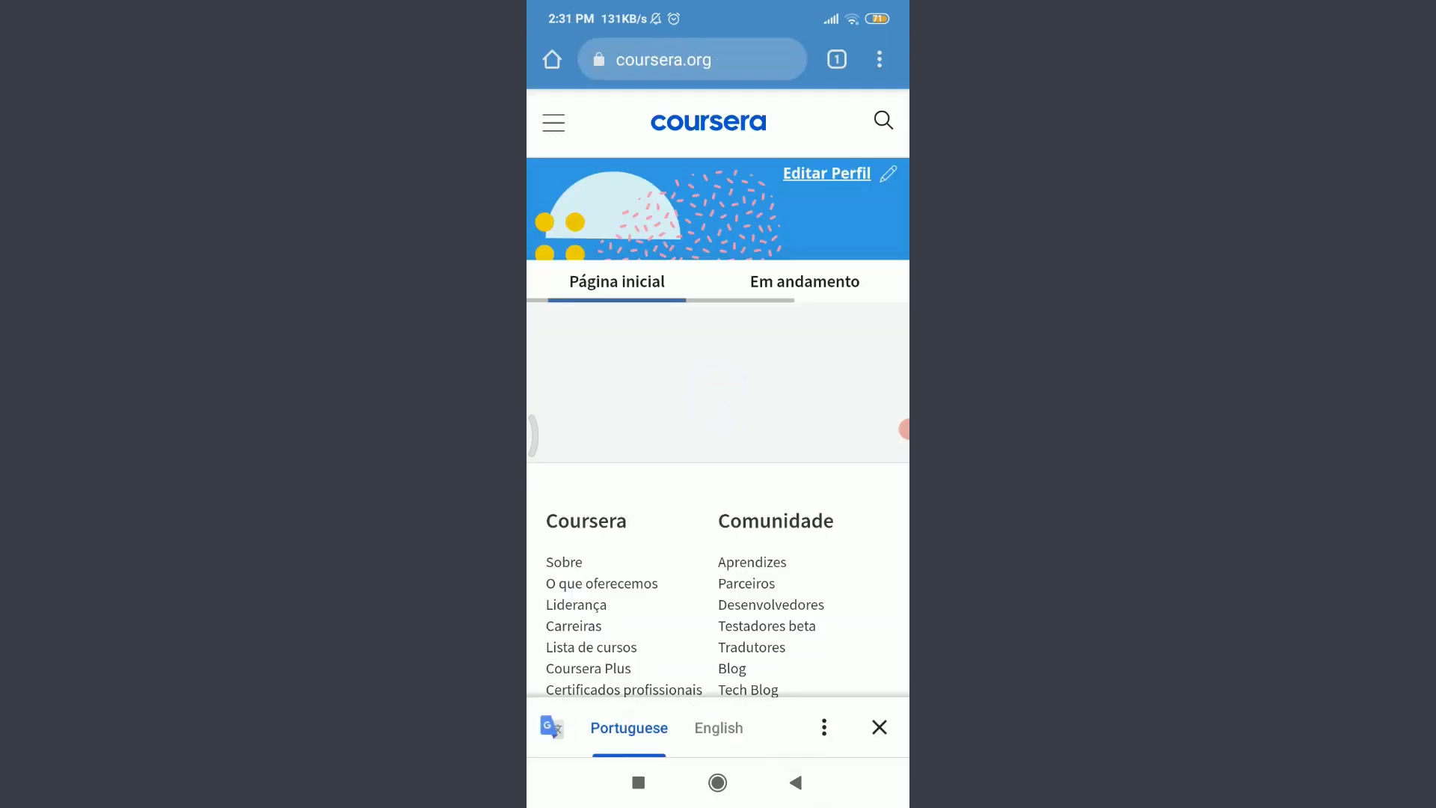
scroll(718, 450, down, 5)
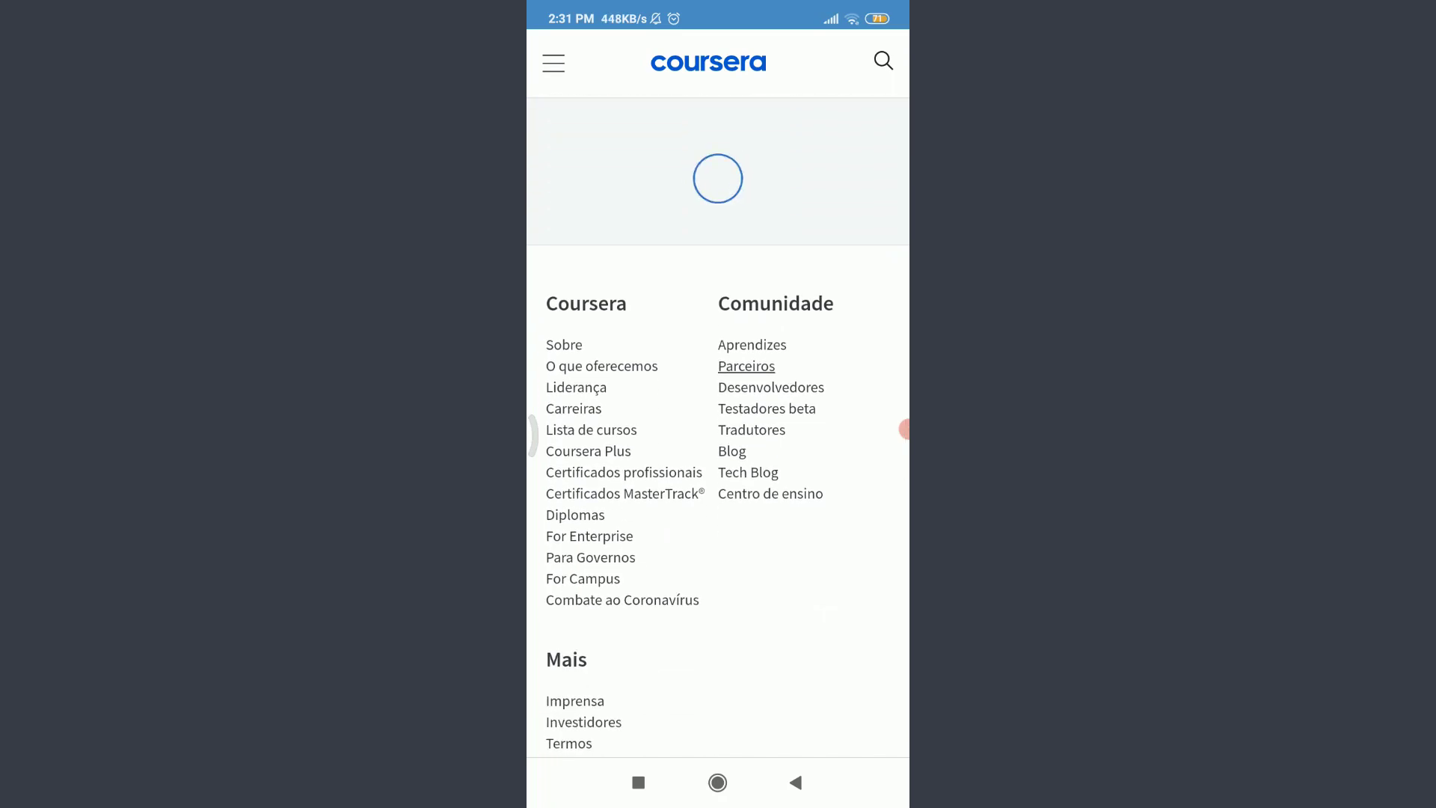
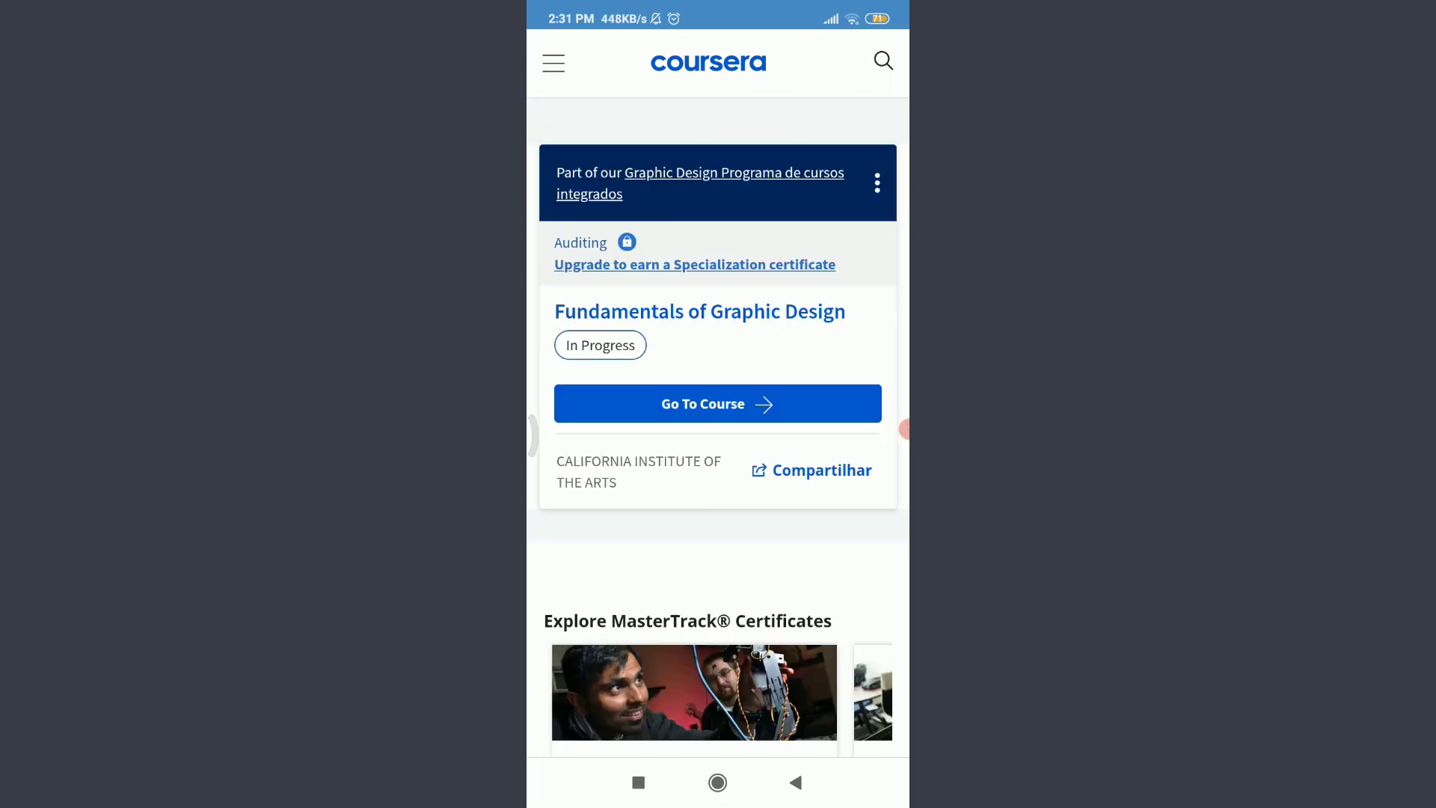
scroll(718, 450, down, 5)
scroll(719, 450, down, 5)
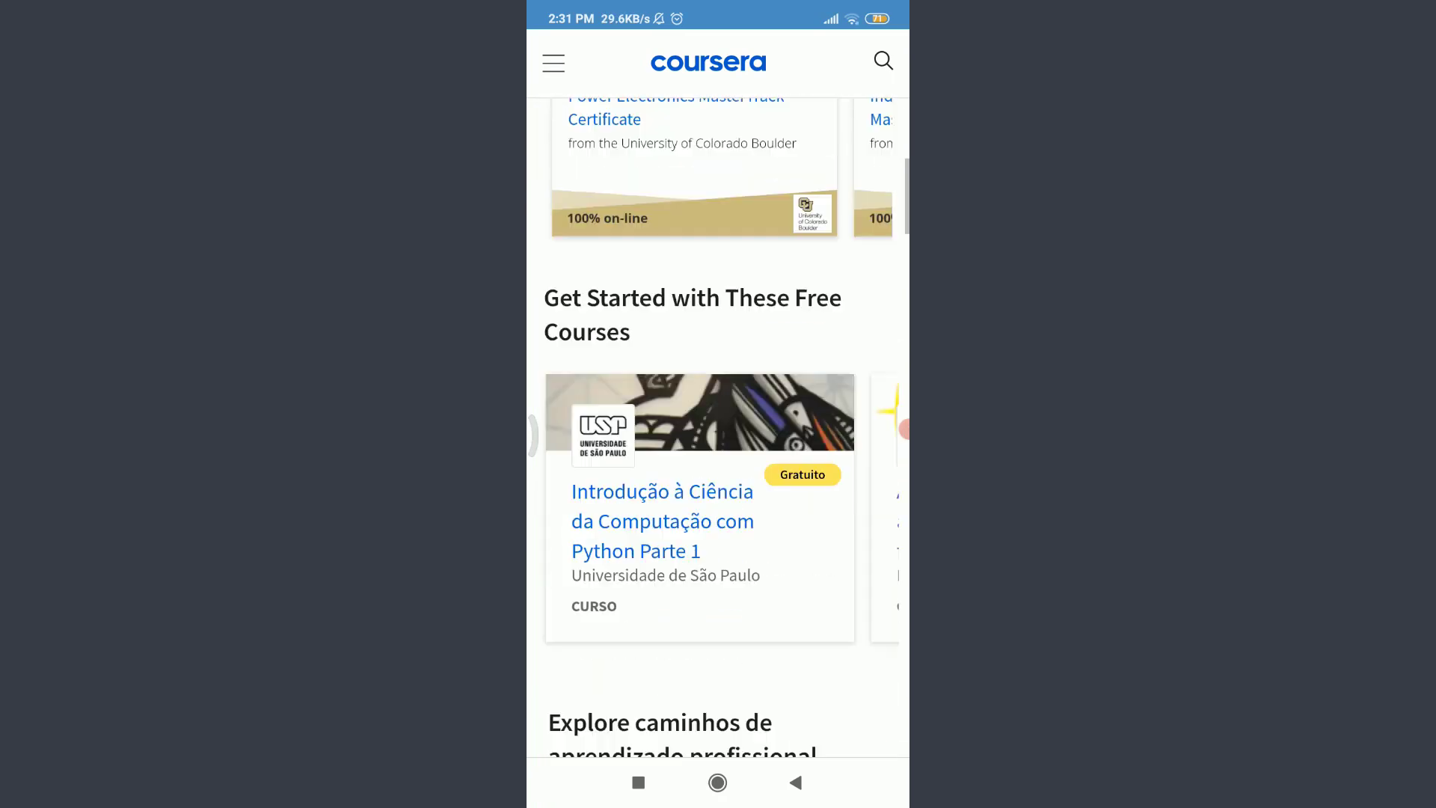
scroll(718, 449, down, 3)
scroll(718, 449, down, 5)
scroll(718, 449, down, 5)
scroll(719, 450, down, 5)
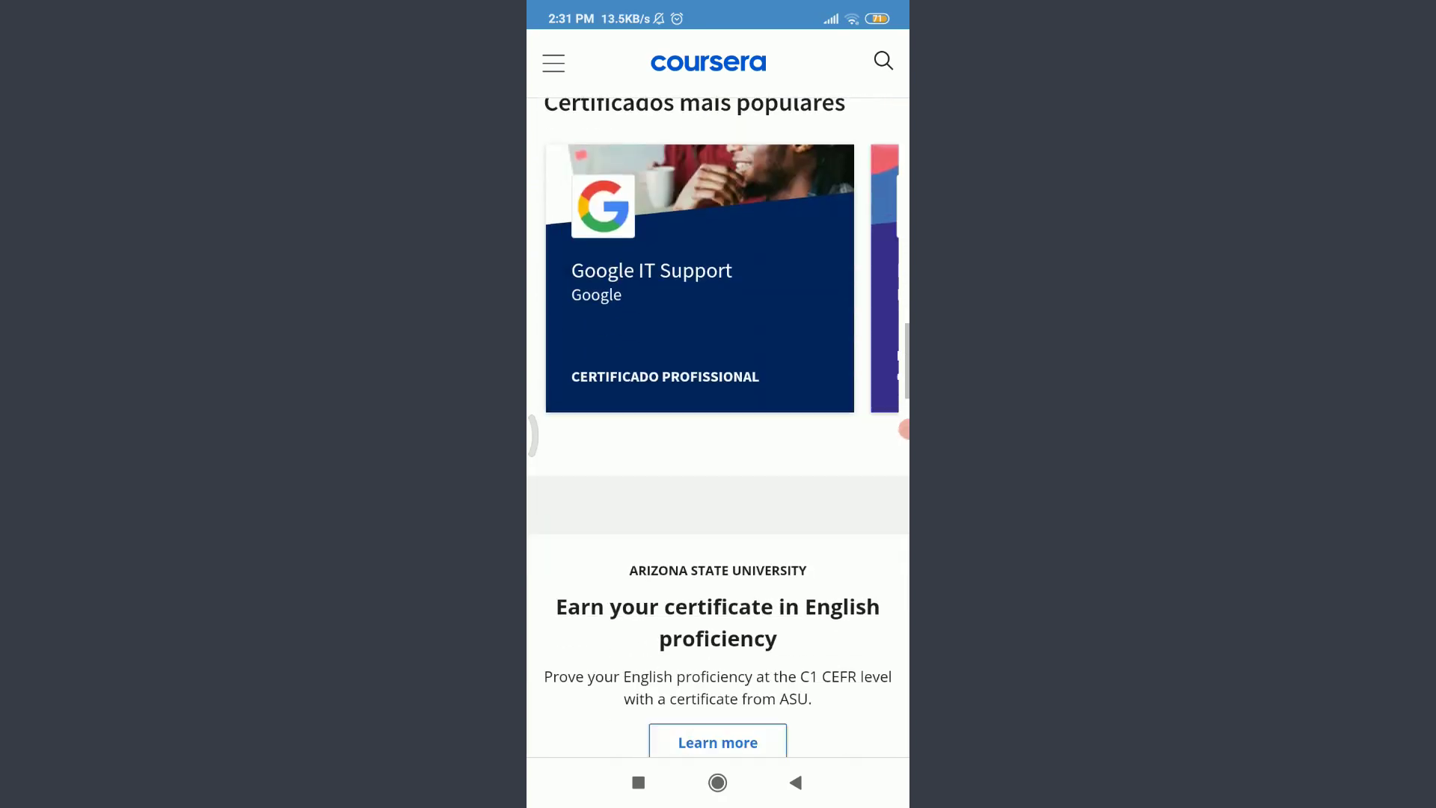
scroll(718, 449, down, 4)
scroll(719, 449, up, 5)
scroll(718, 449, up, 5)
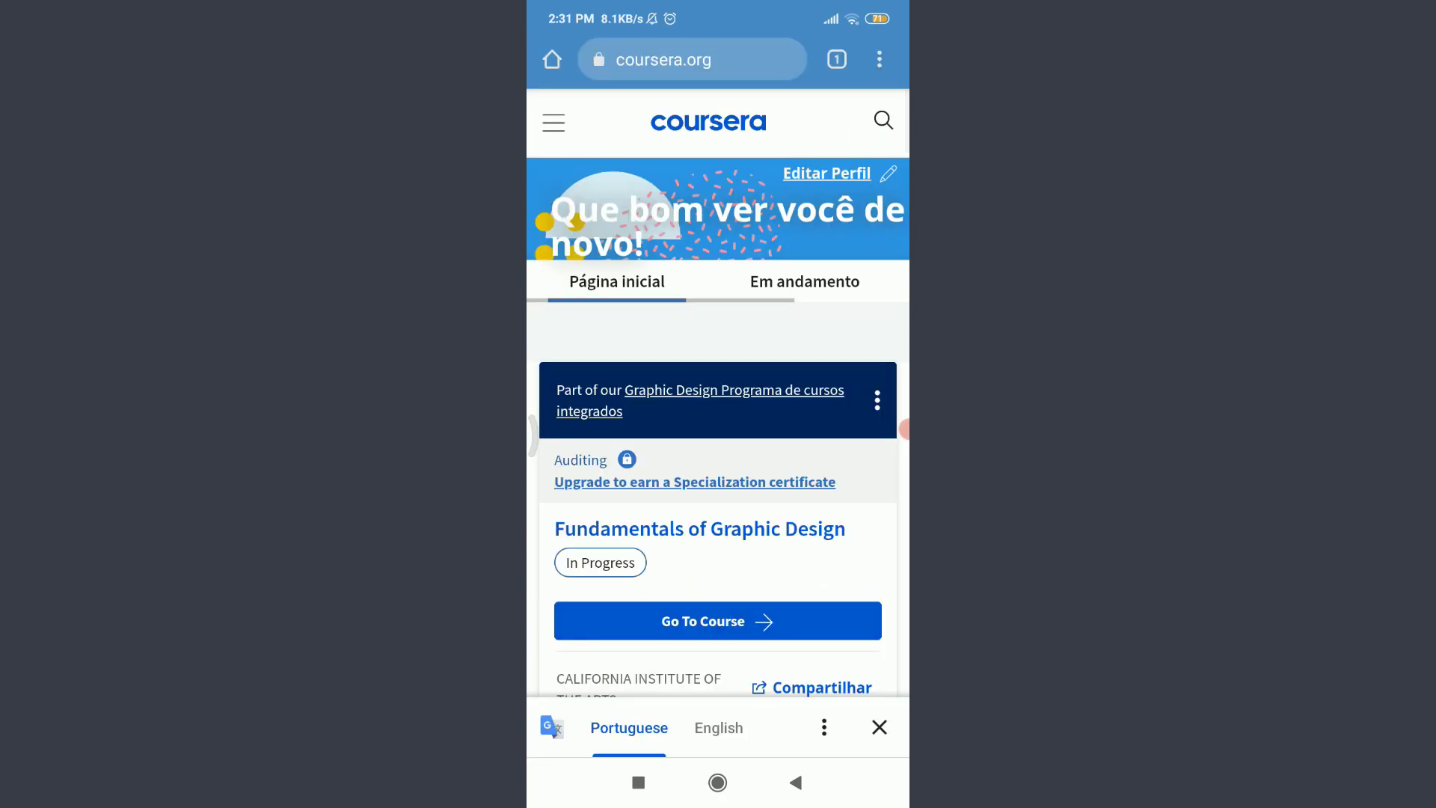